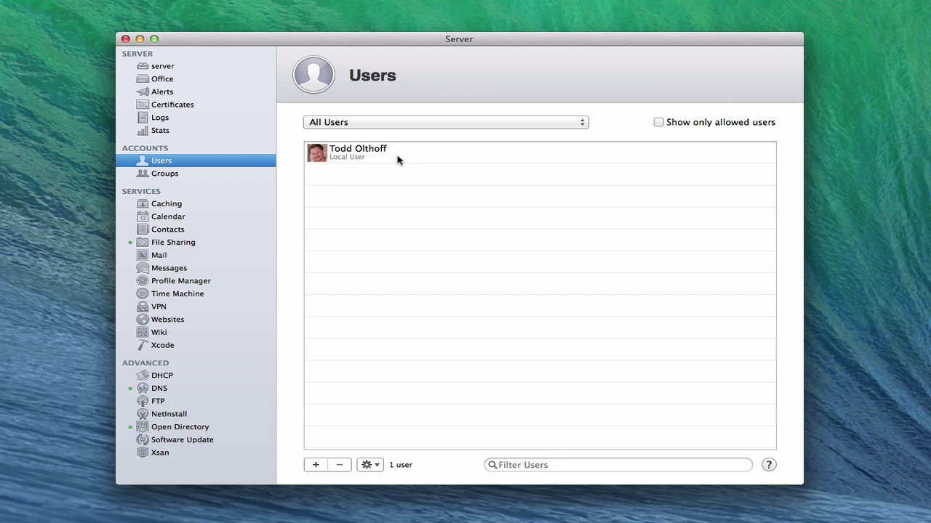
left_click(398, 156)
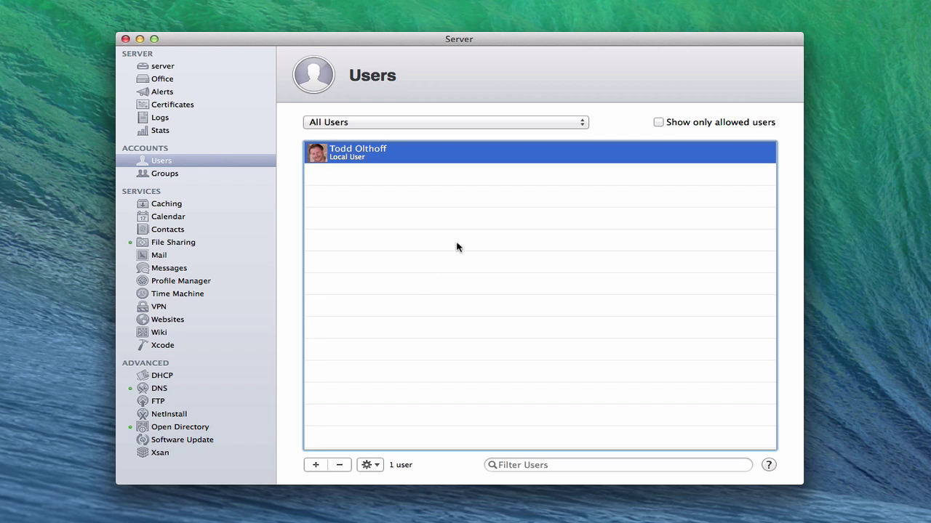
left_click(578, 124)
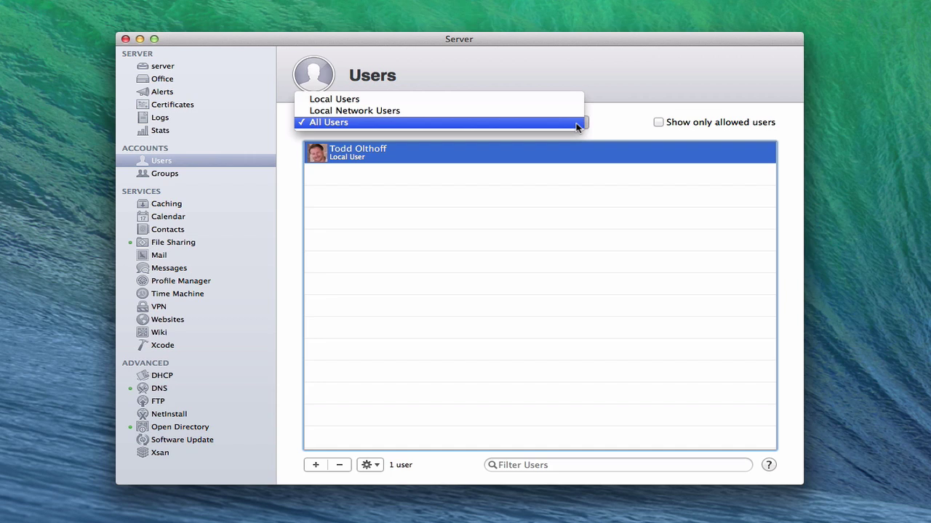
left_click(554, 98)
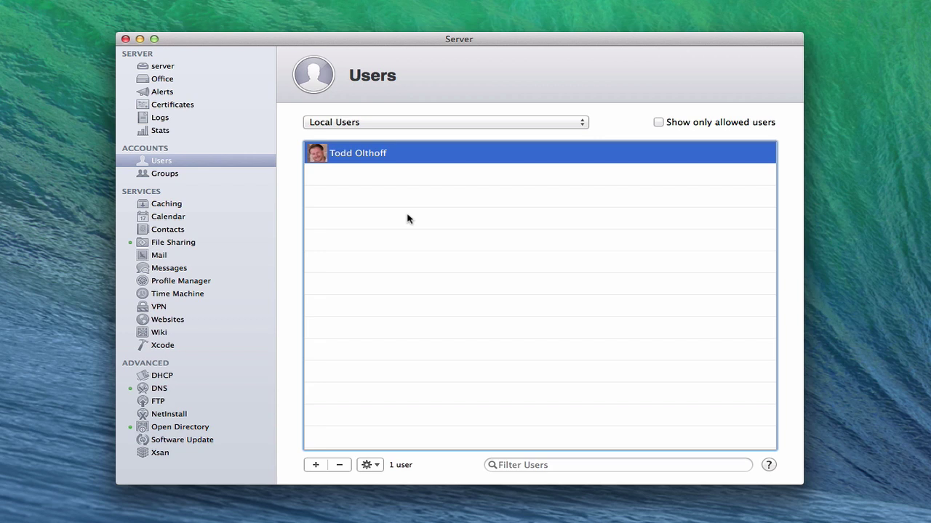
left_click(583, 124)
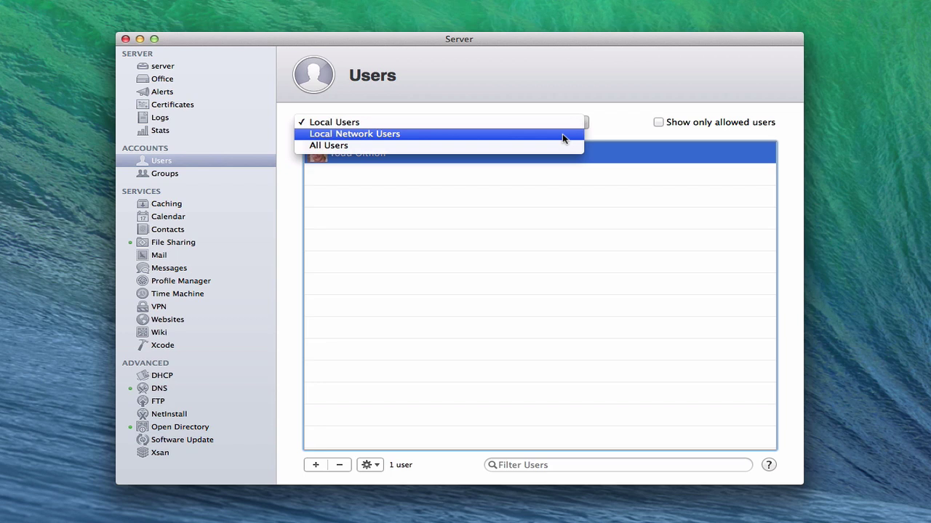
left_click(563, 139)
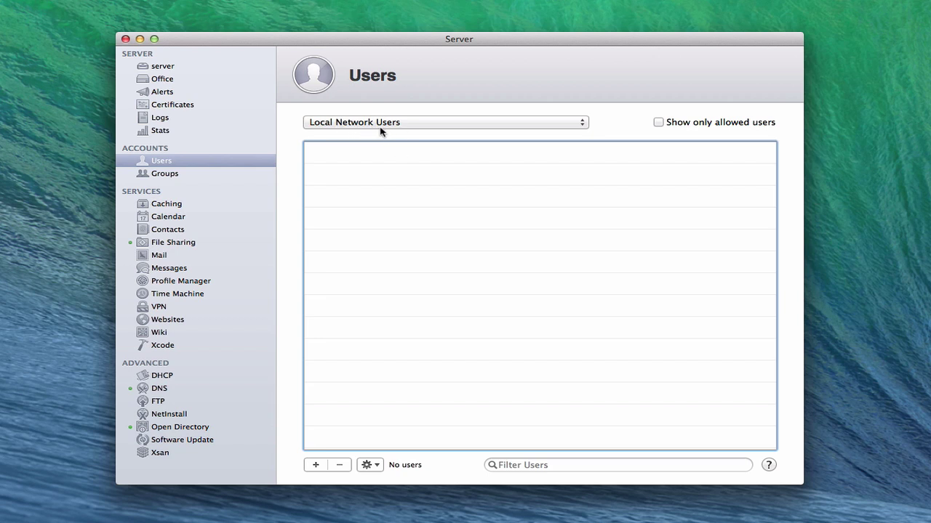
left_click(581, 125)
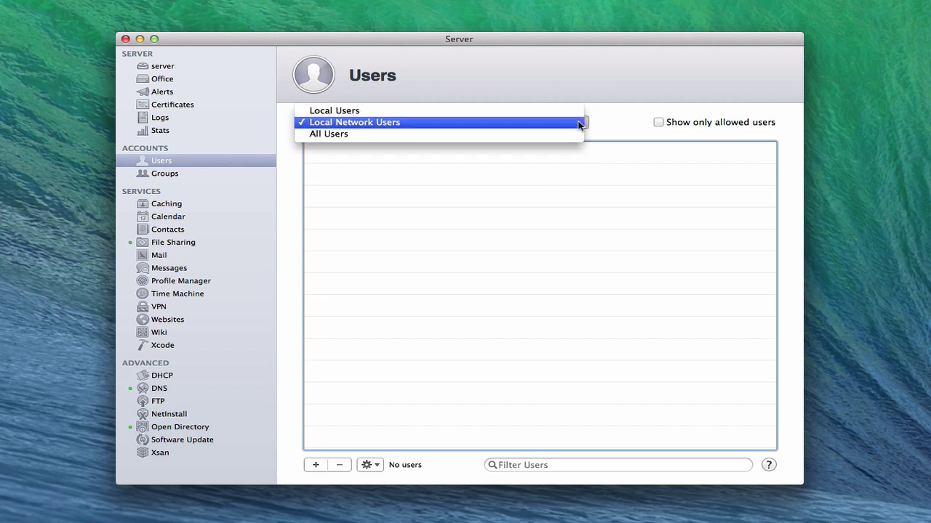
left_click(535, 139)
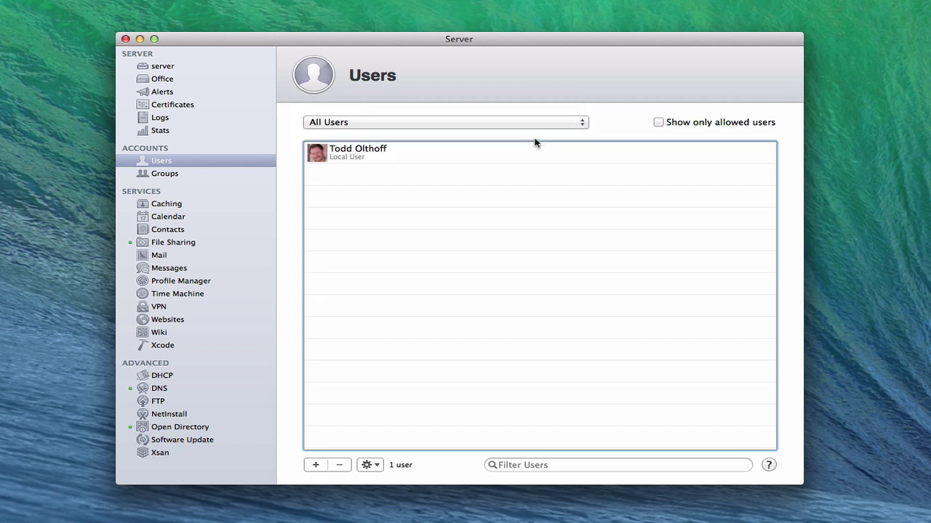
left_click(362, 159)
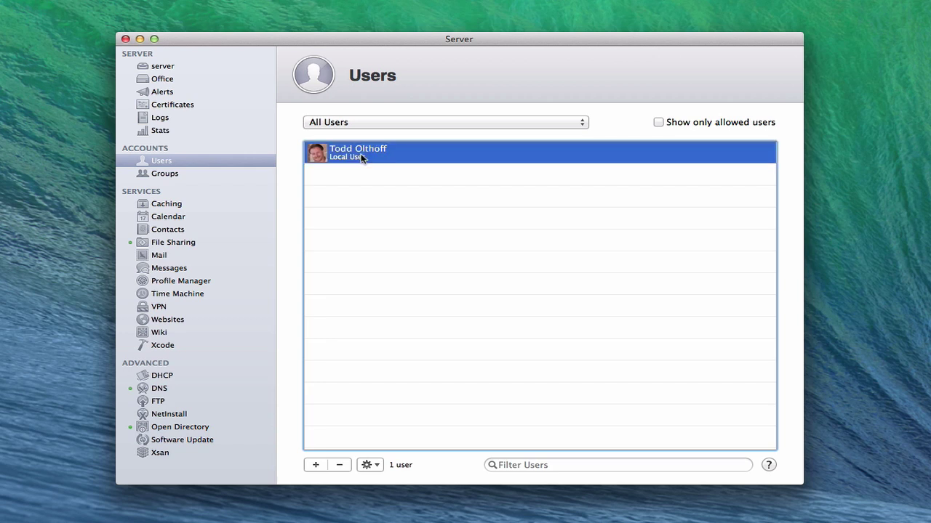
Allow the local user account to administer this server and save the change.
double_click(318, 157)
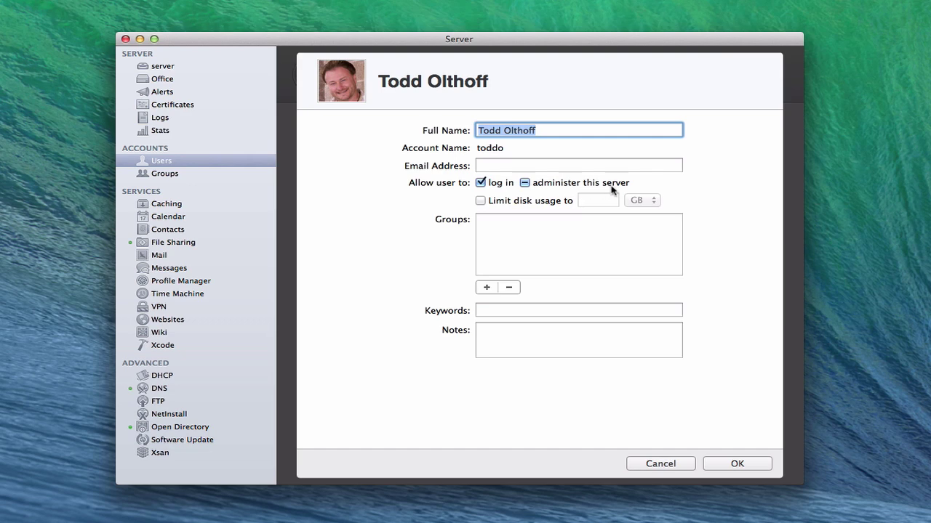
left_click(525, 183)
left_click(724, 467)
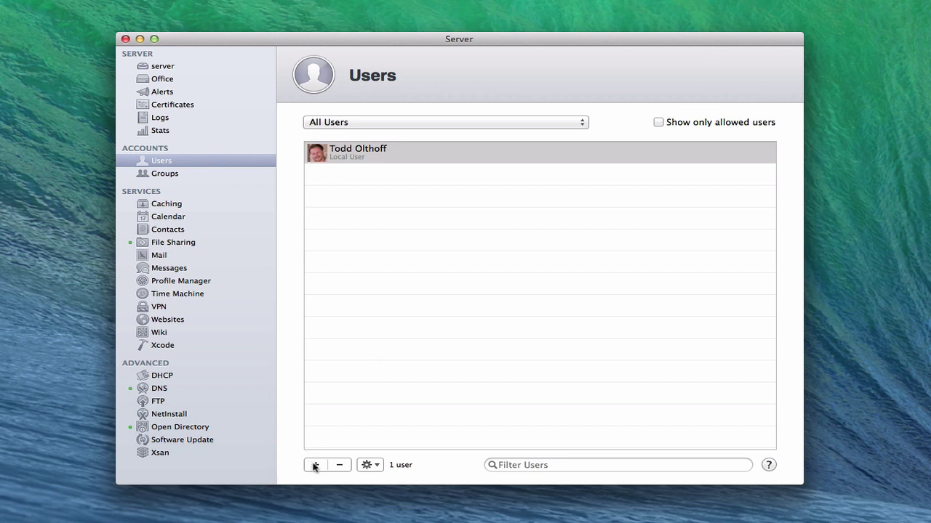
Select the local user account in the All Users list.
left_click(426, 153)
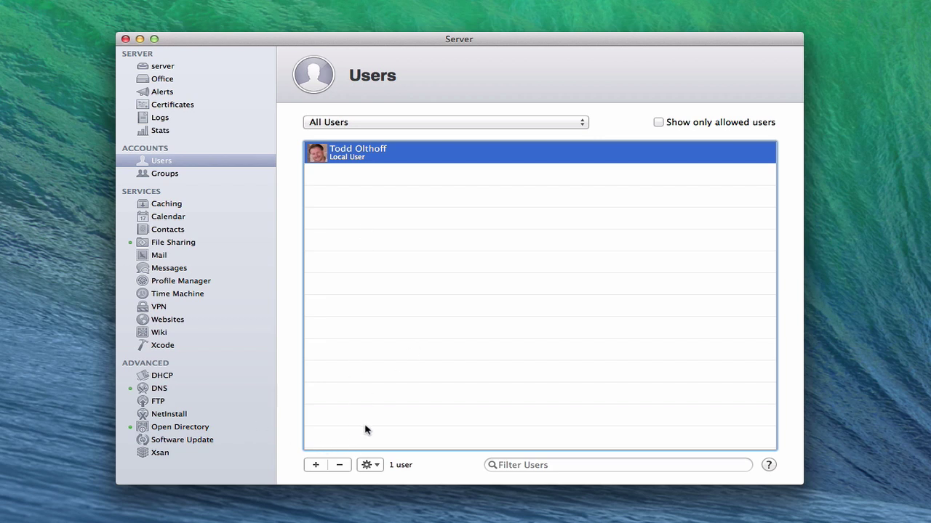
Start a new user account with the user's full name and a shortened account name.
left_click(315, 466)
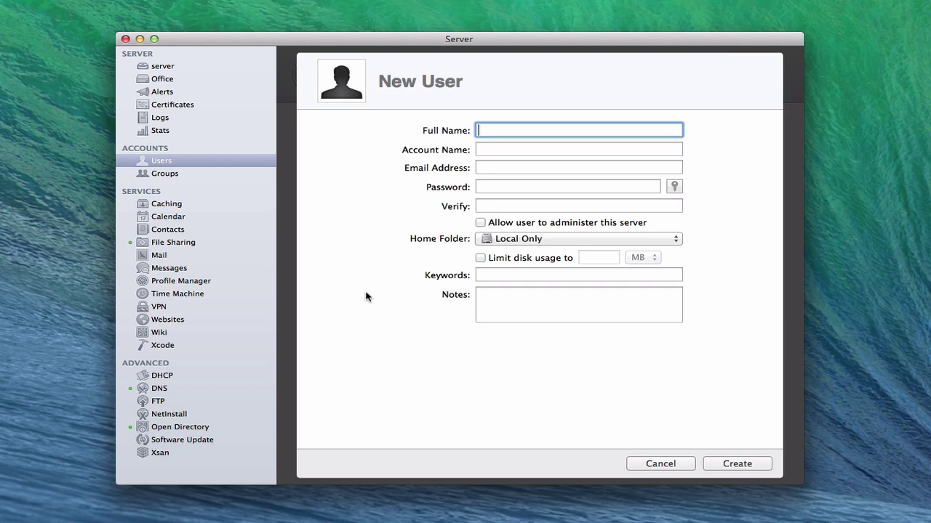
type("John ")
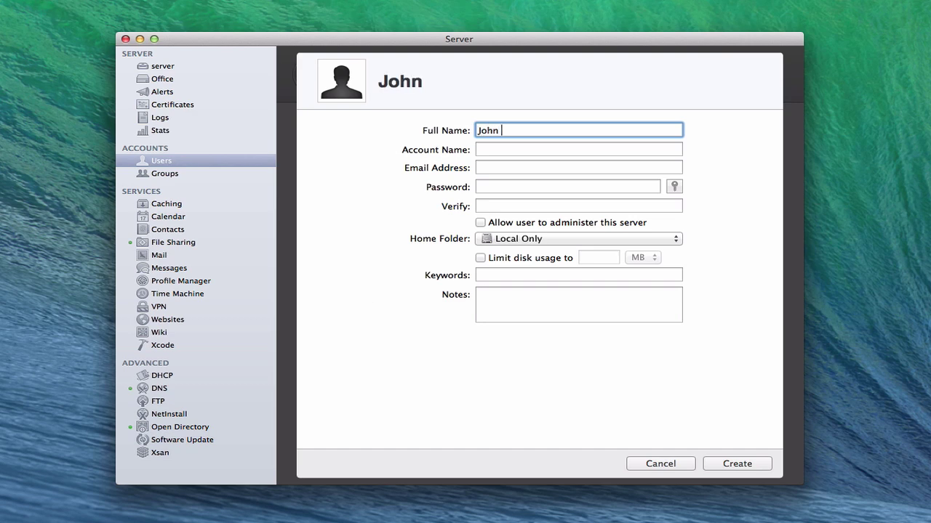
type("Doe")
key("Tab")
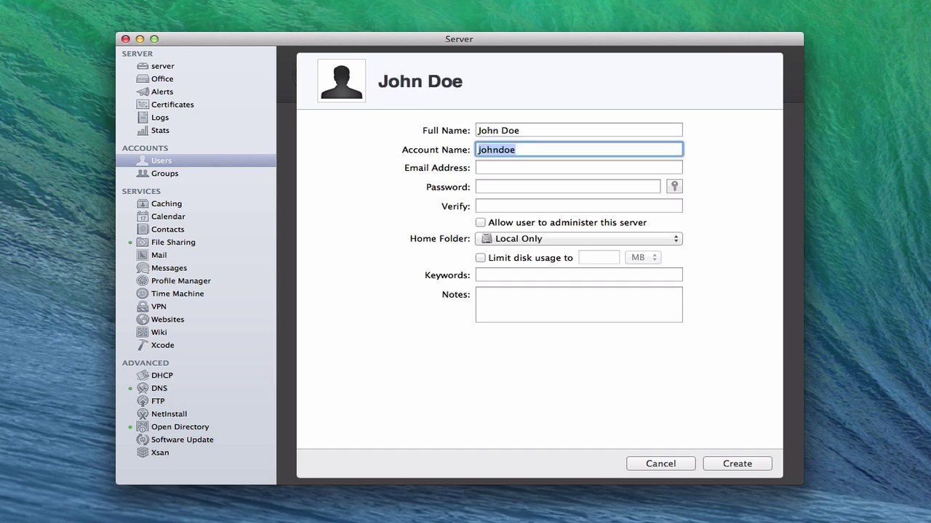
left_click(530, 151)
key("BackSpace")
key("BackSpace")
Enter the user's e-mail address and type the password twice to verify it.
left_click(490, 168)
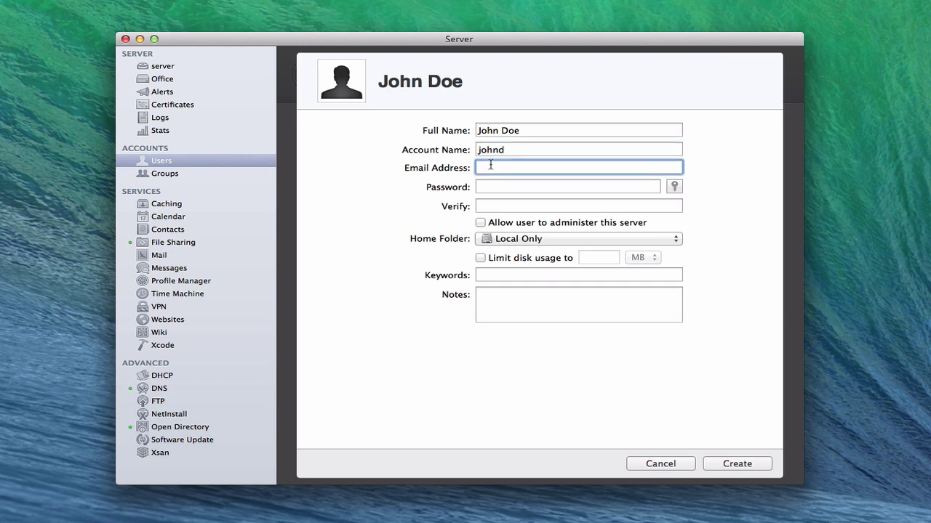
type("J")
key("BackSpace")
type("john@doe.com")
key("Tab")
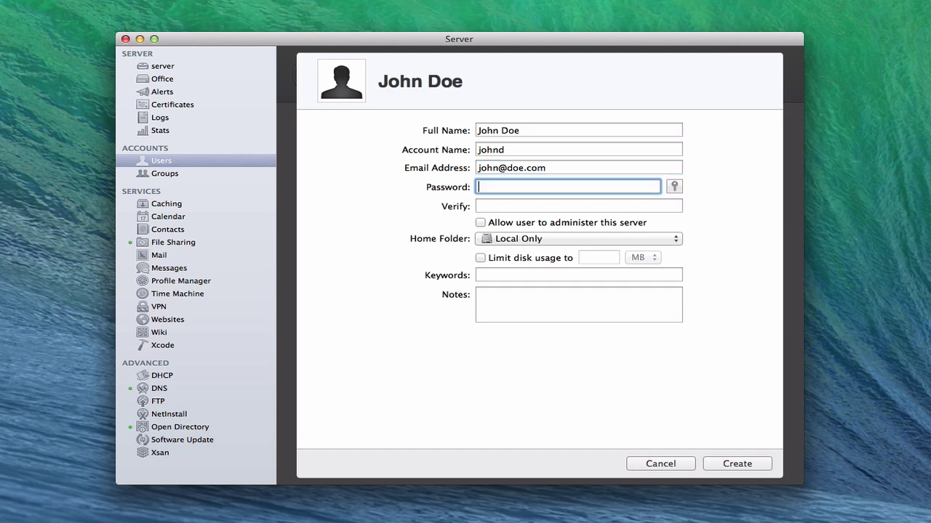
type("••••")
key("Tab")
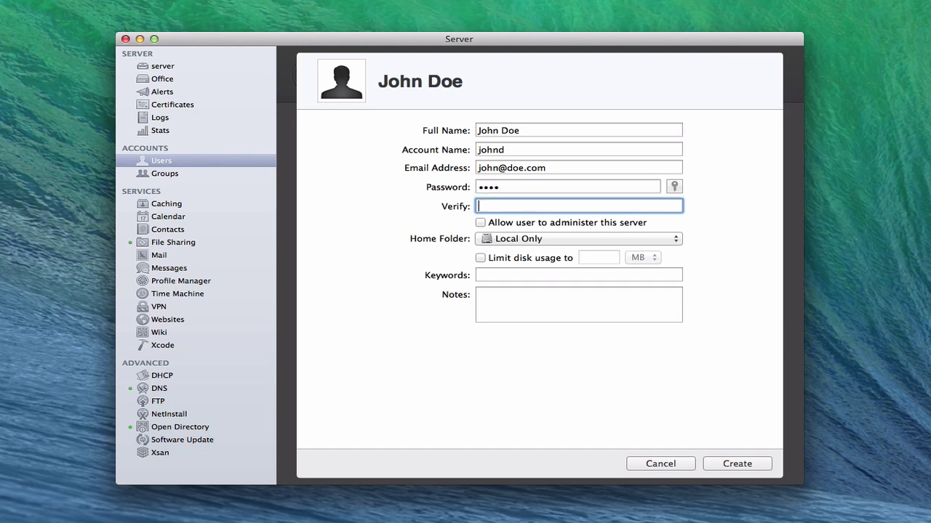
type("••••")
Set the new user's home folder to None – Services Only.
left_click(676, 240)
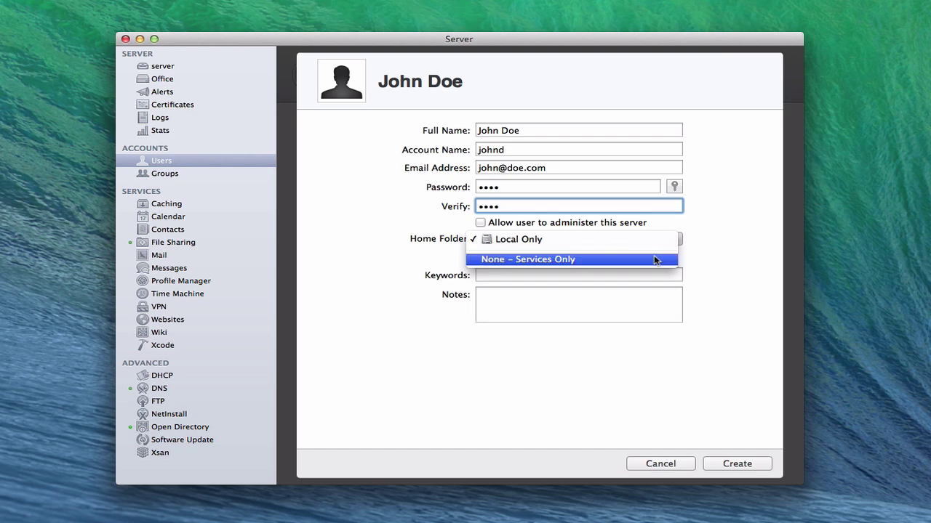
left_click(534, 259)
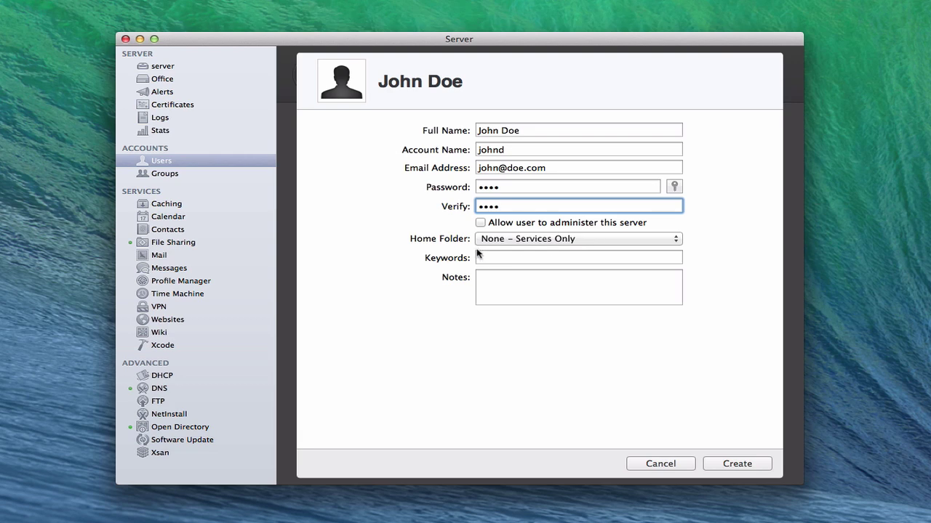
left_click(678, 240)
left_click(668, 219)
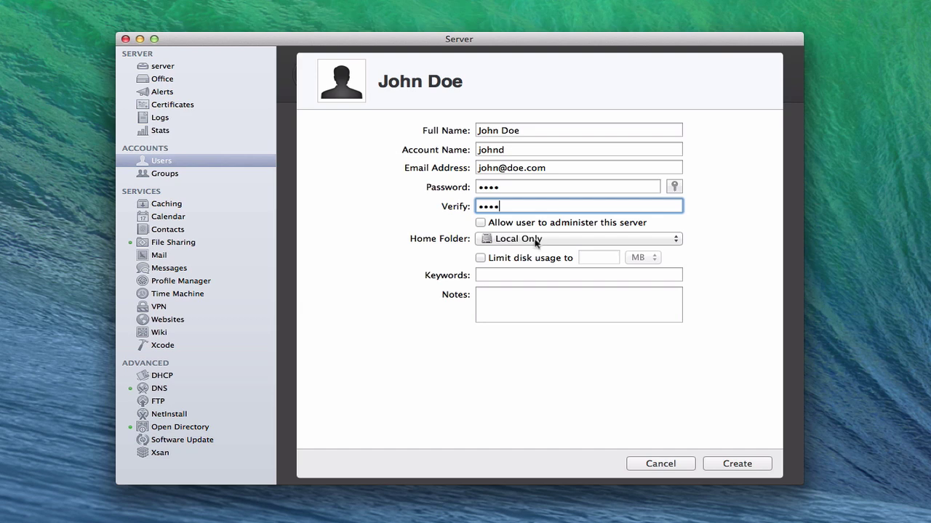
left_click(669, 240)
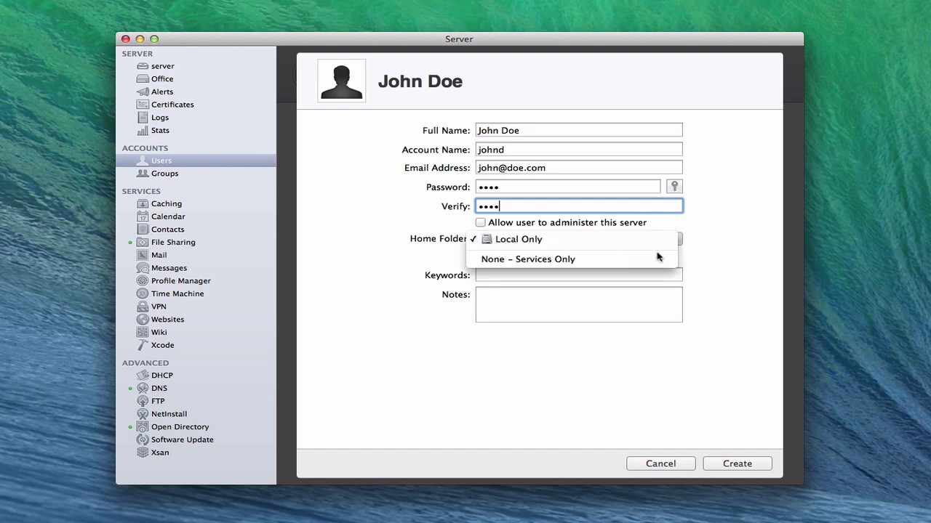
left_click(643, 260)
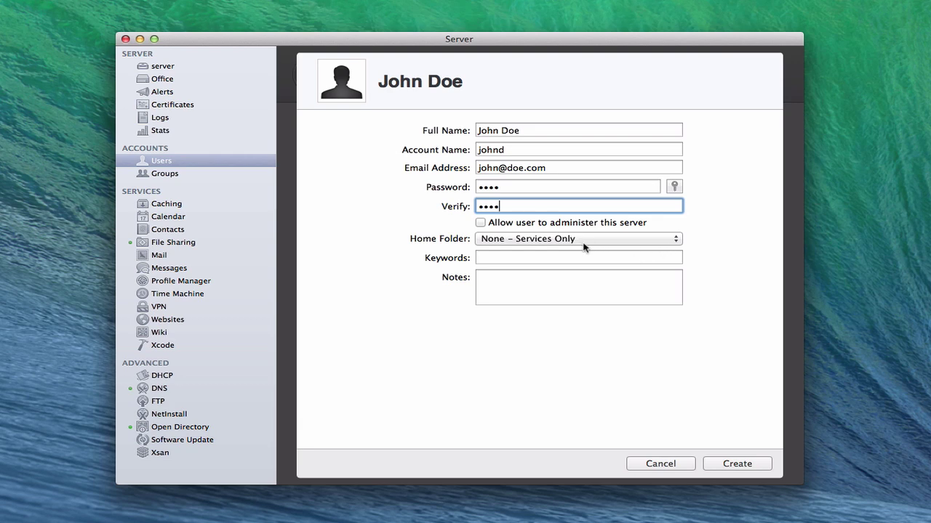
Tag the new user with the keyword 'demo' and create the account.
left_click(497, 259)
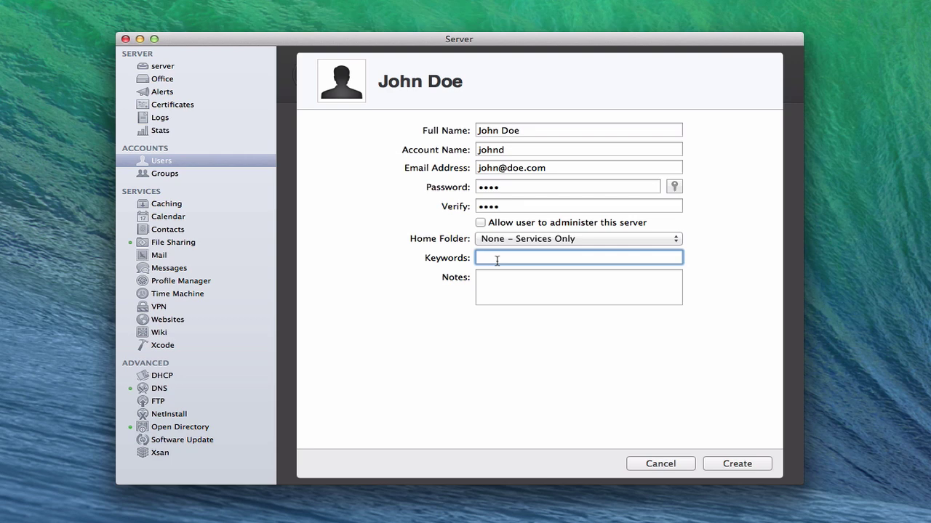
type("demo")
left_click(525, 285)
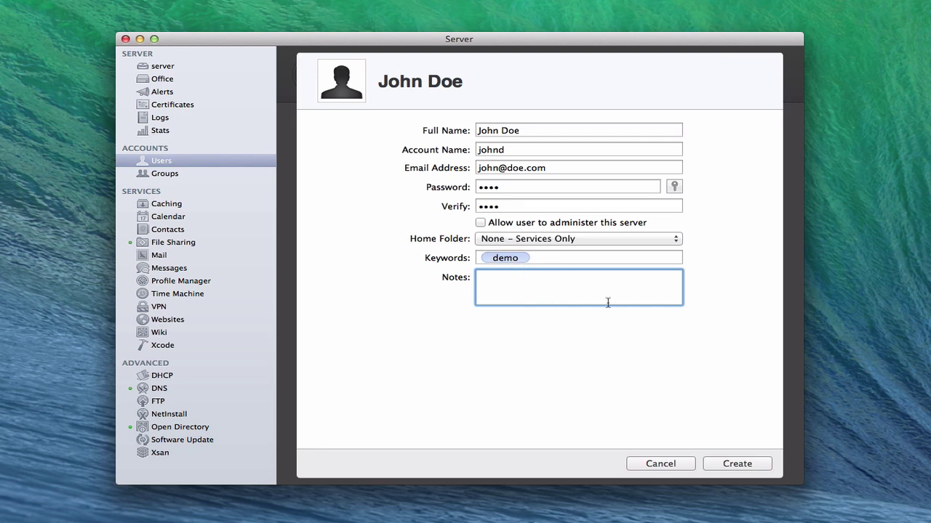
left_click(736, 465)
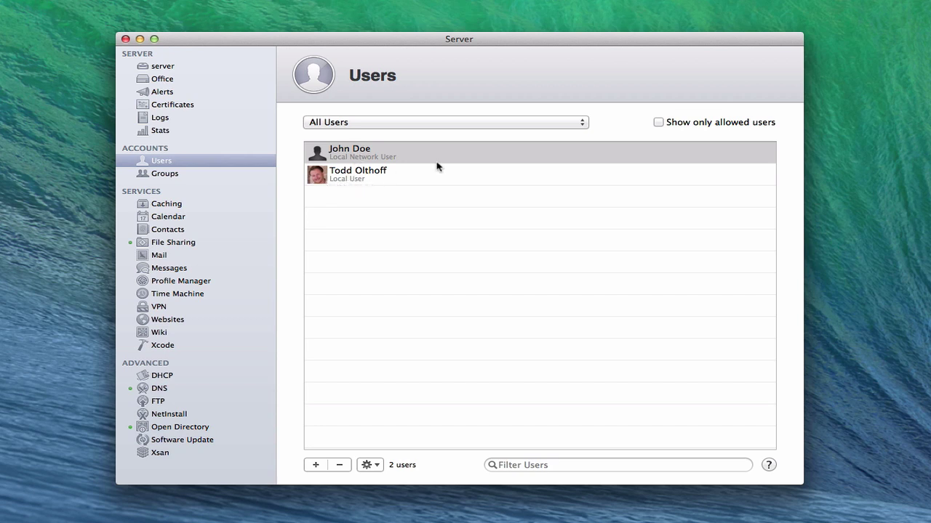
left_click(579, 121)
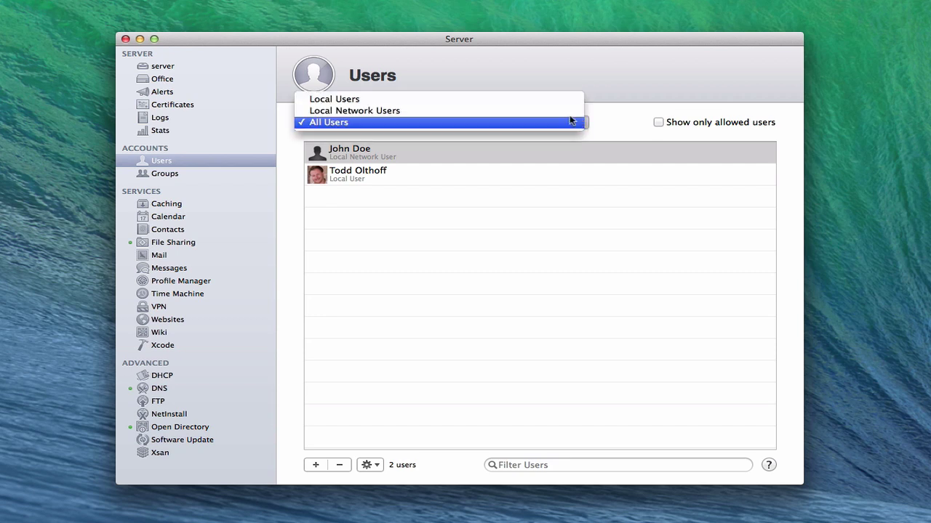
left_click(563, 111)
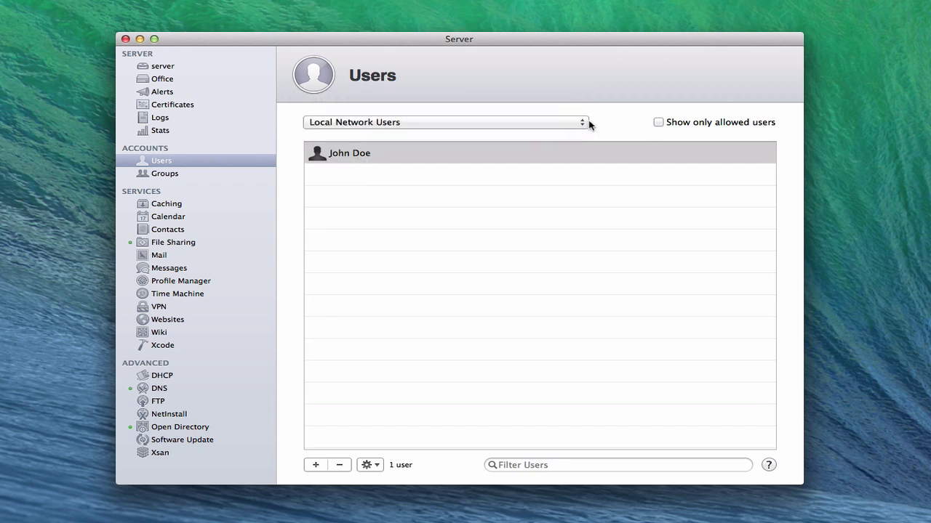
left_click(585, 124)
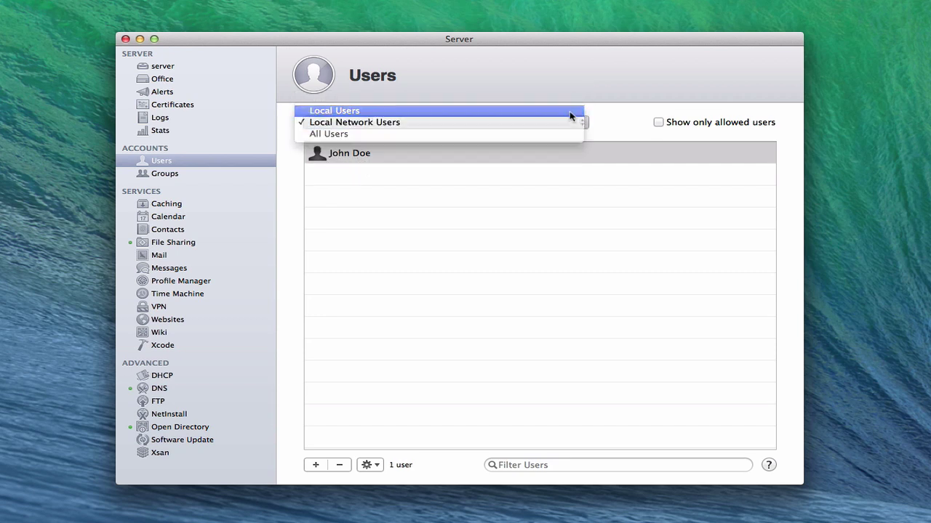
left_click(571, 112)
left_click(583, 123)
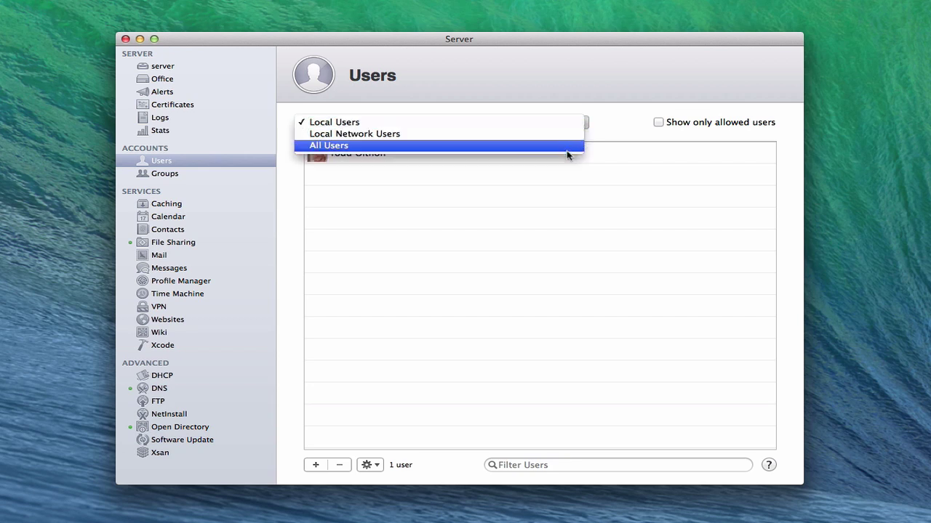
left_click(564, 147)
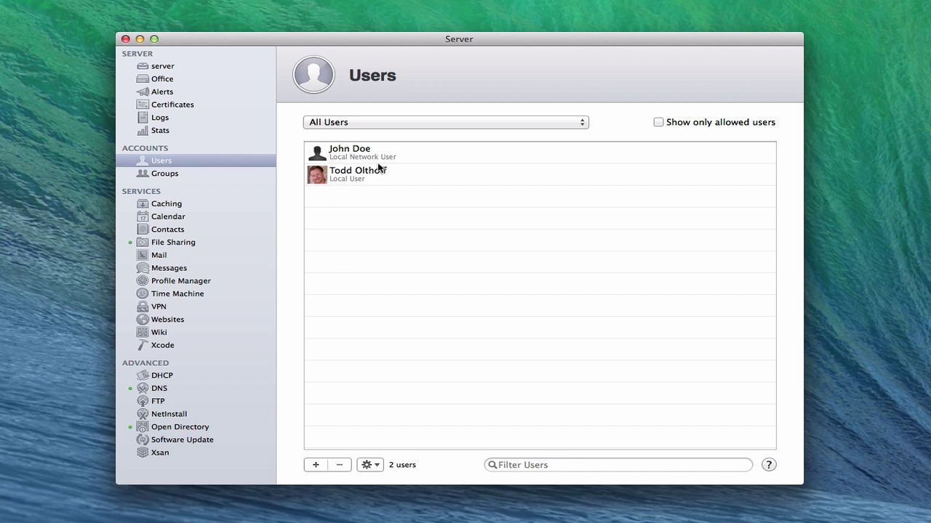
left_click(405, 163)
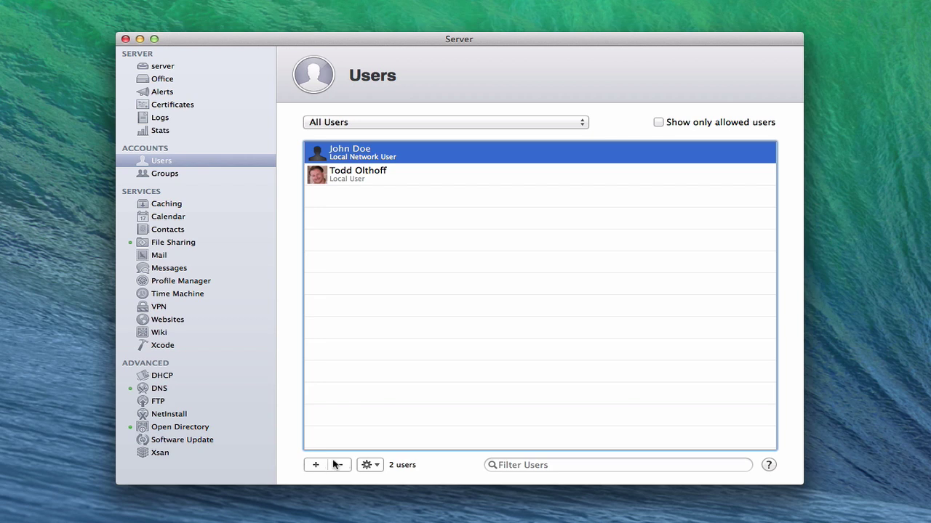
left_click(370, 465)
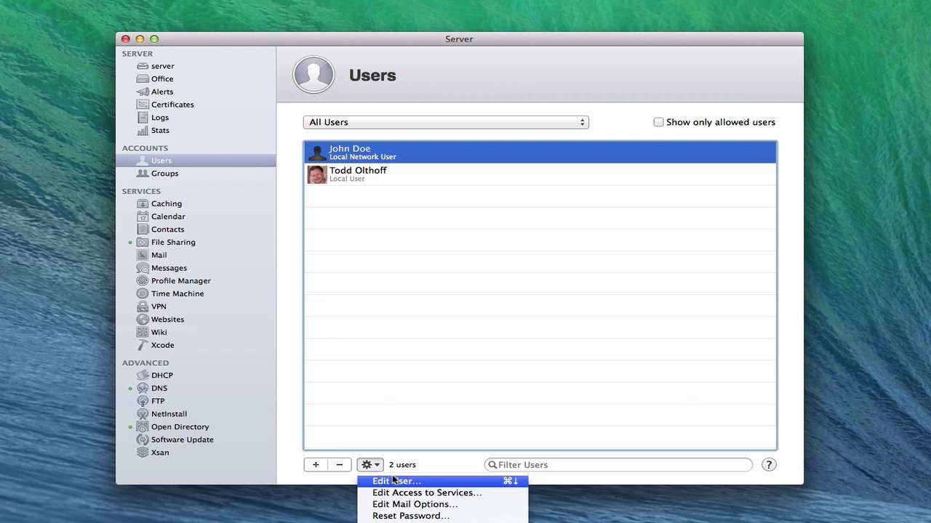
left_click(427, 494)
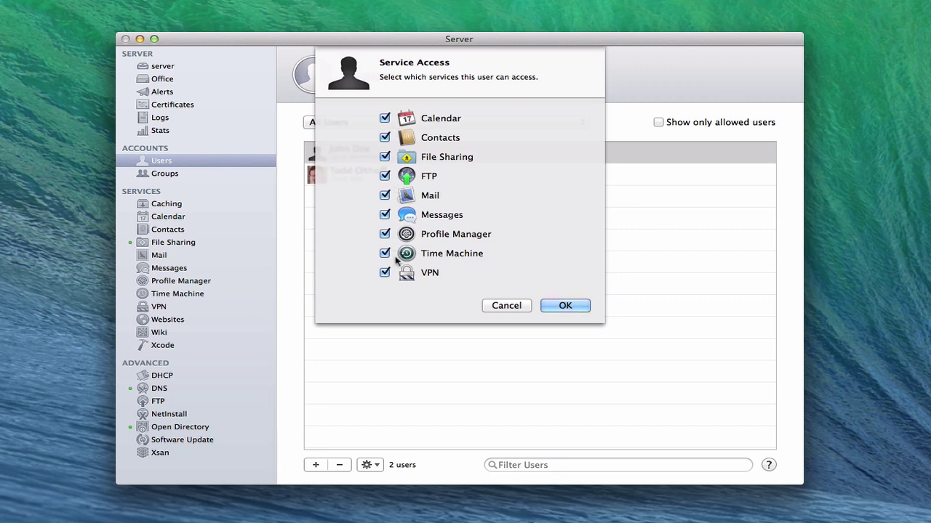
left_click(514, 306)
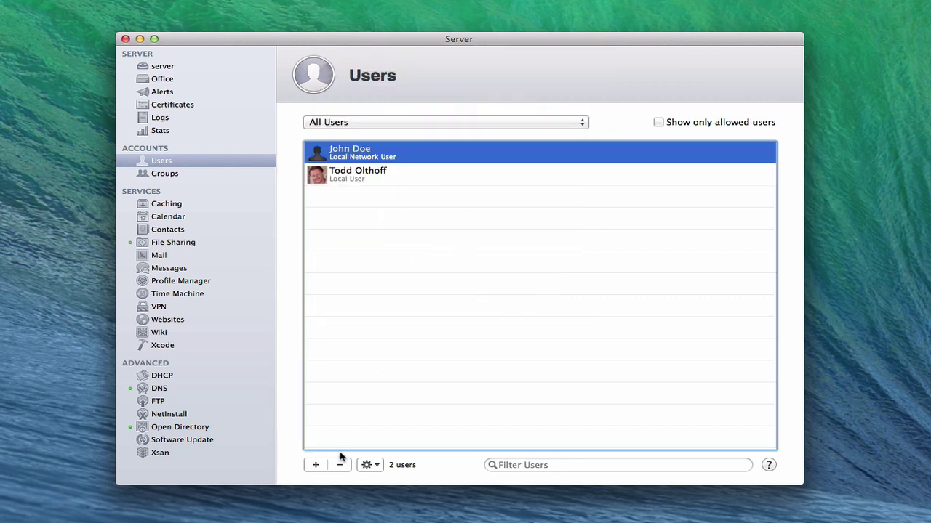
left_click(376, 466)
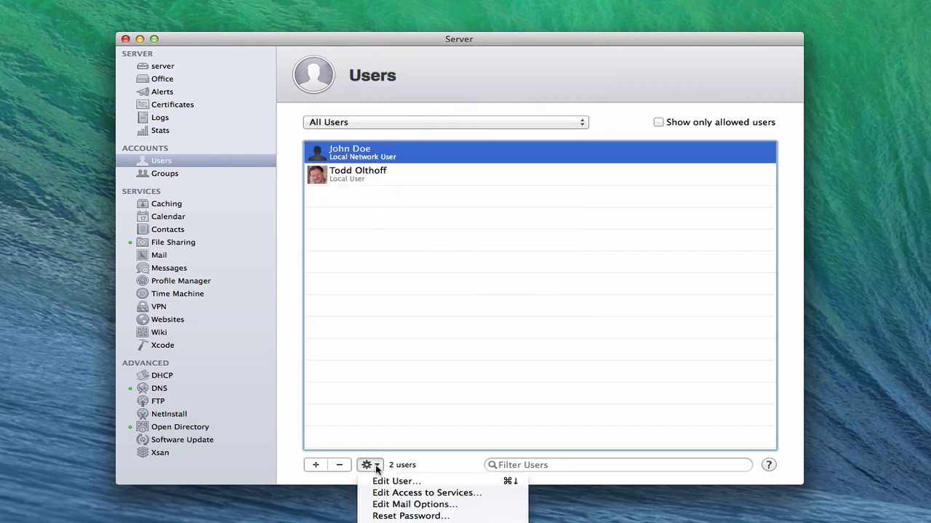
left_click(416, 504)
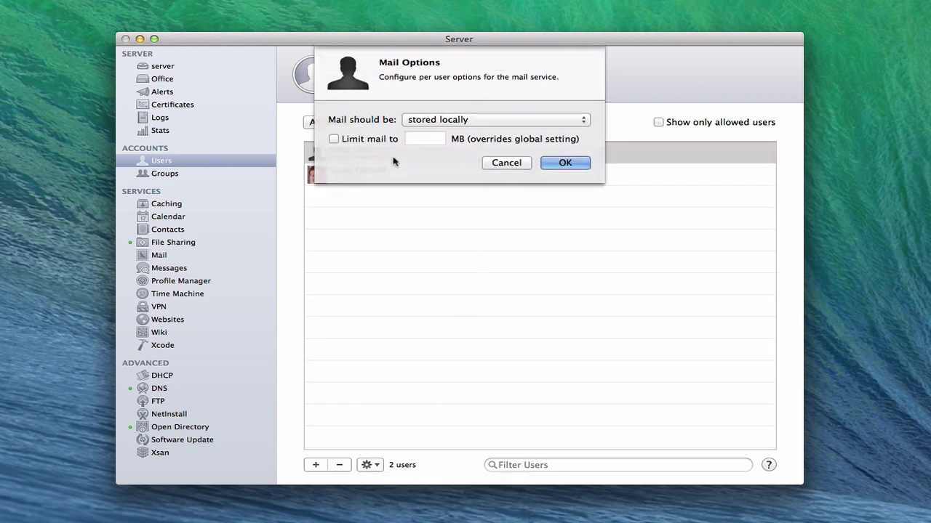
left_click(582, 124)
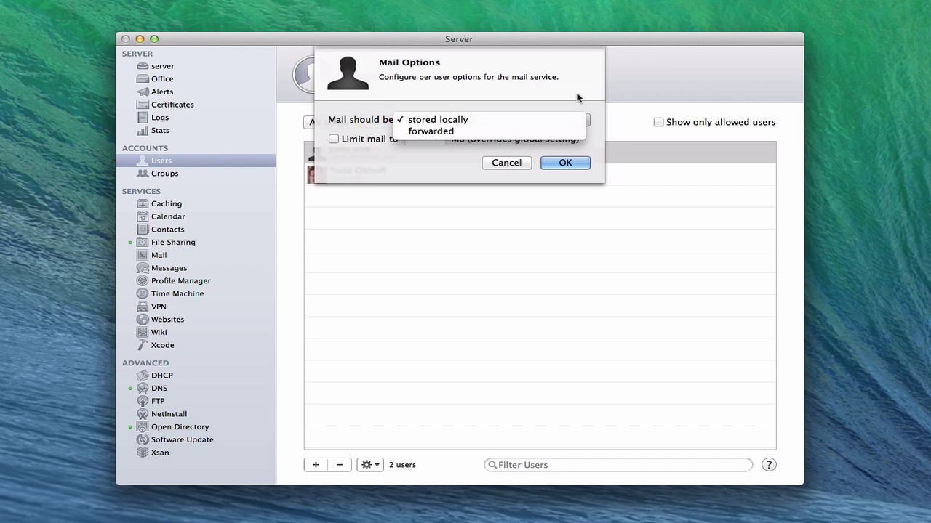
left_click(578, 97)
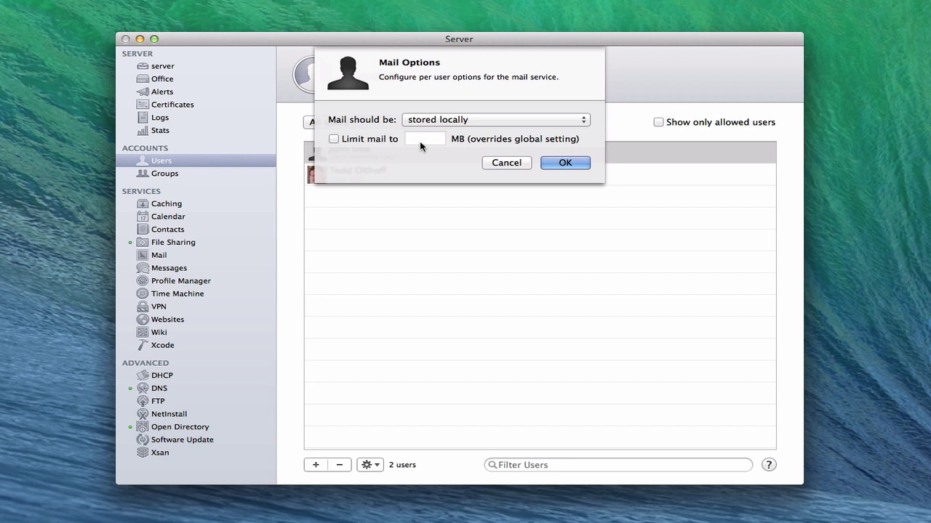
left_click(505, 163)
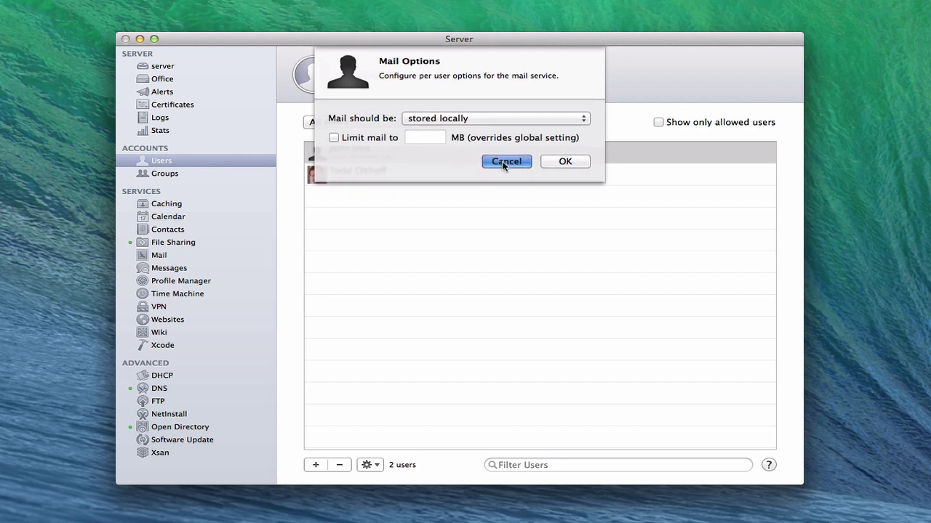
Cancel Reset Password from the user actions menu, leaving the password unchanged.
left_click(376, 466)
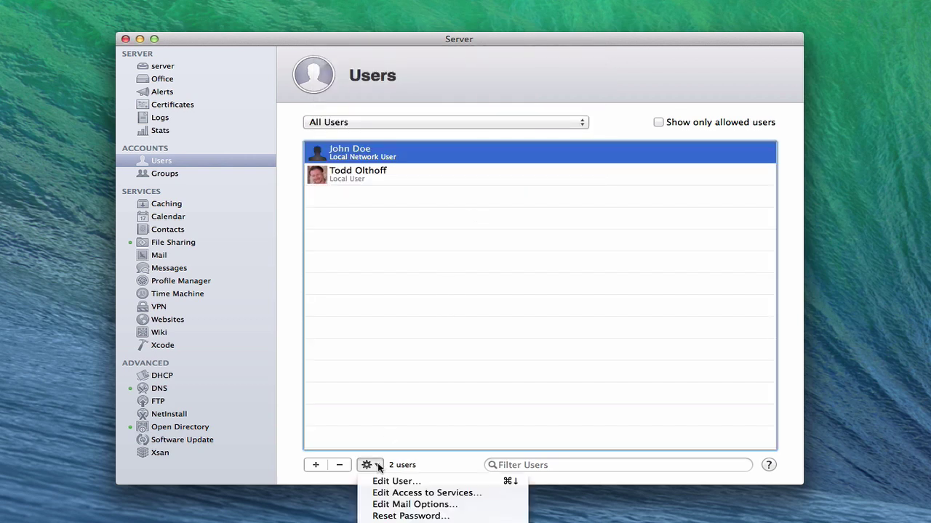
left_click(410, 516)
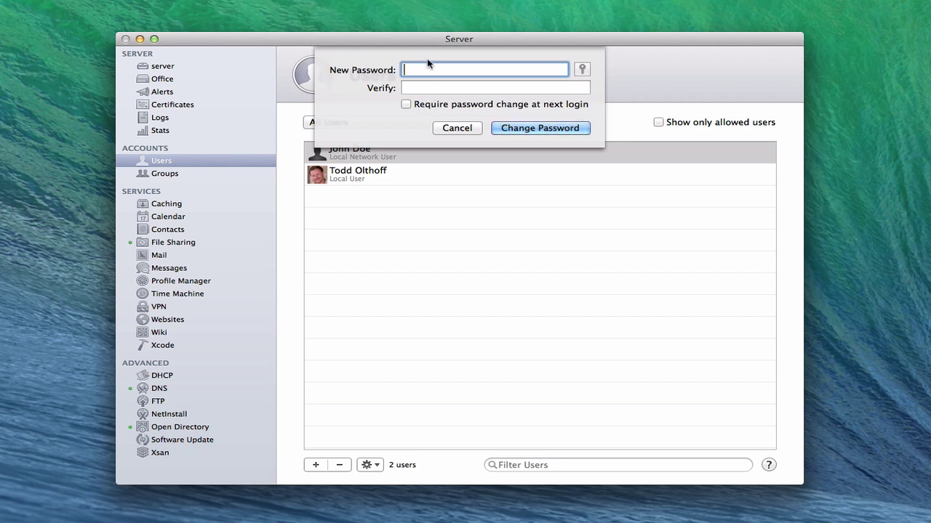
left_click(461, 129)
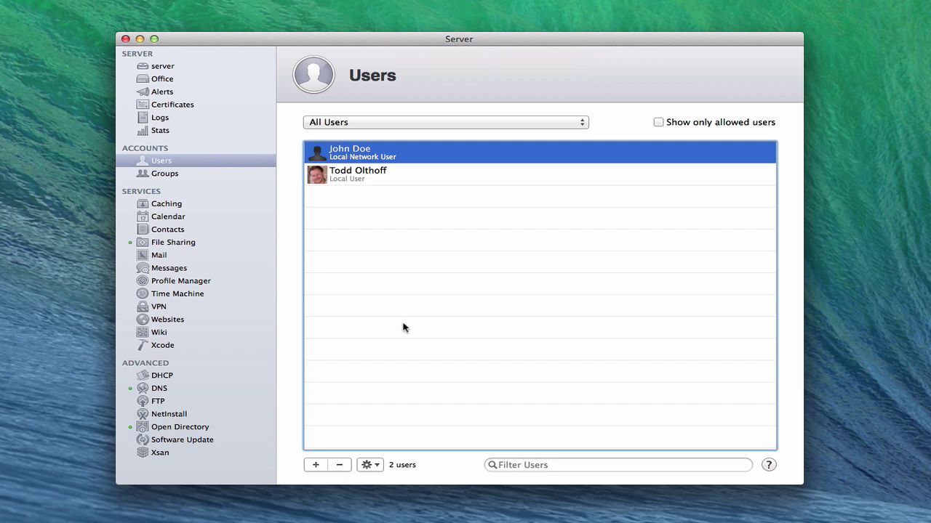
left_click(375, 465)
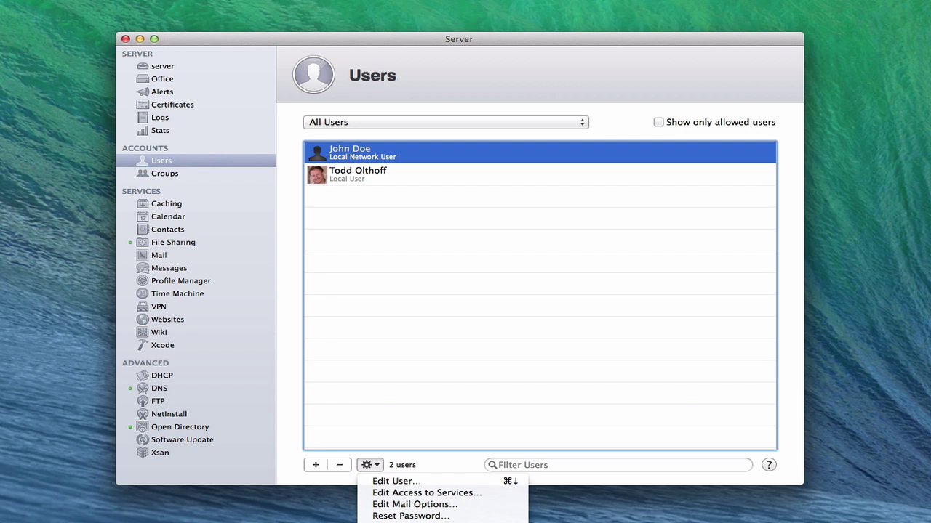
left_click(446, 405)
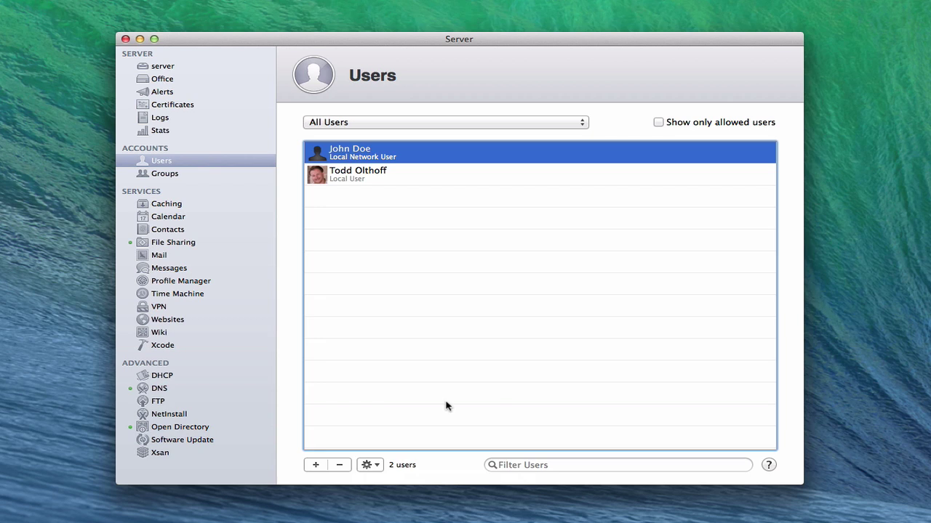
left_click(544, 464)
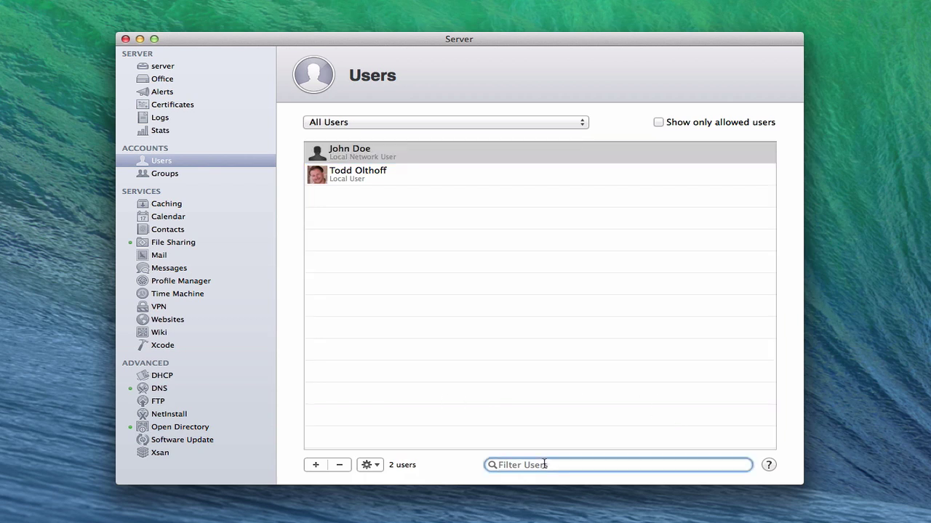
type("demo")
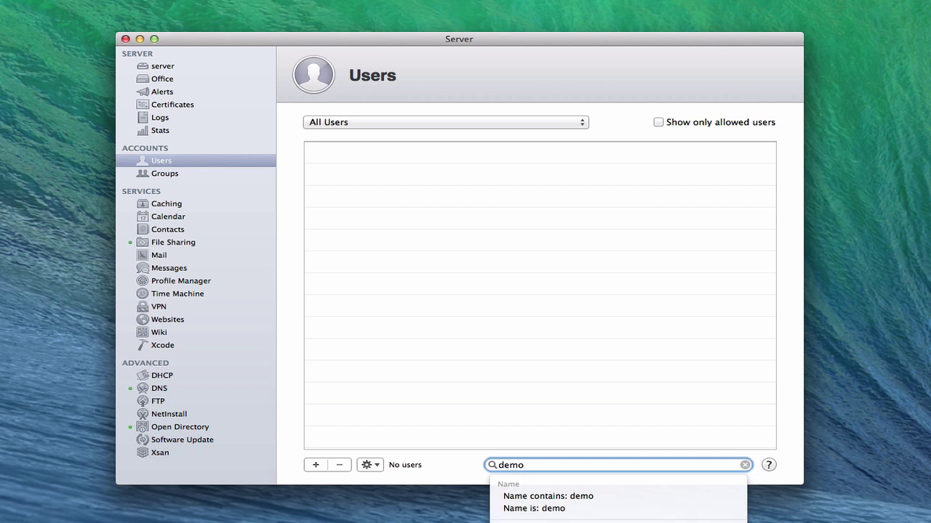
key("Return")
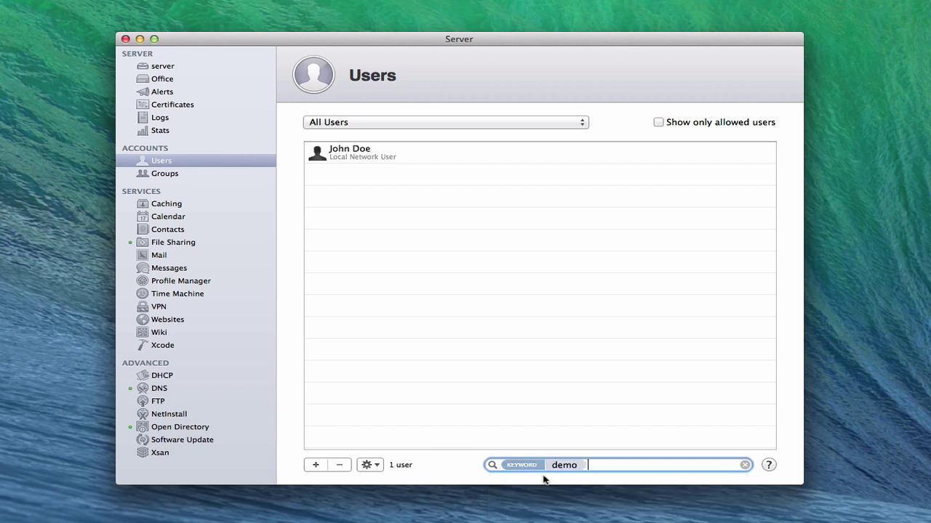
left_click(745, 465)
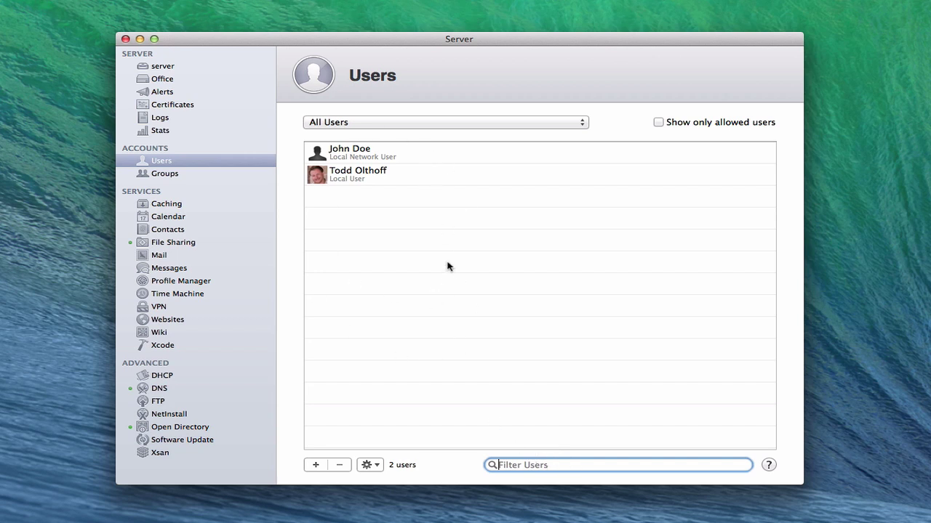
Show the Groups pane filtered to All Groups and select Workgroup.
left_click(161, 177)
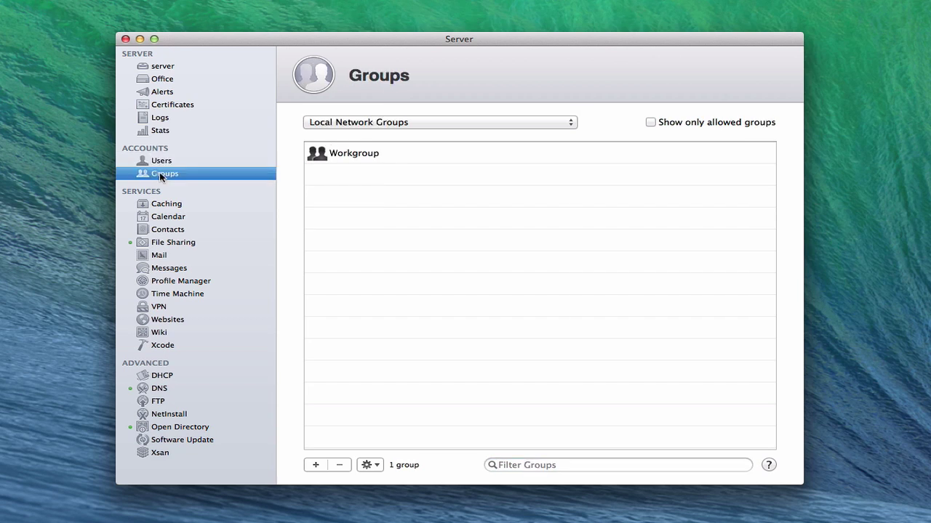
left_click(570, 124)
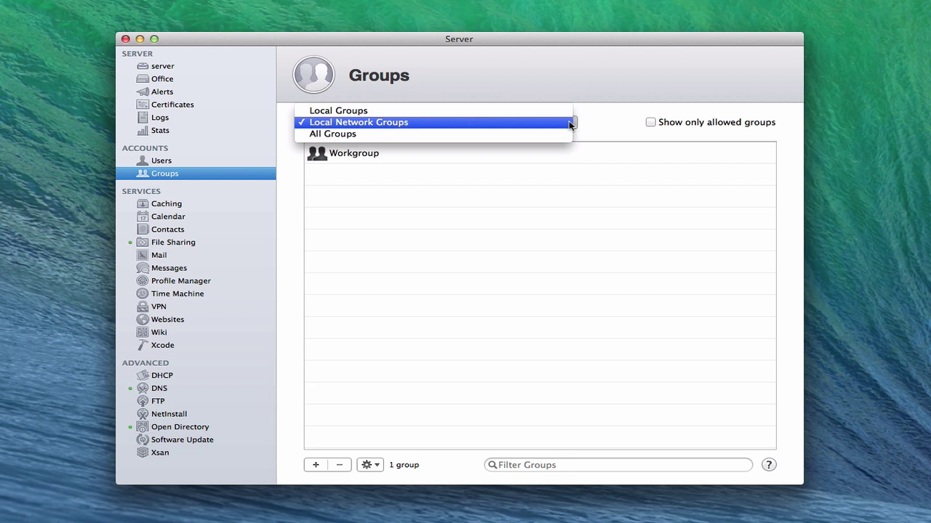
left_click(560, 111)
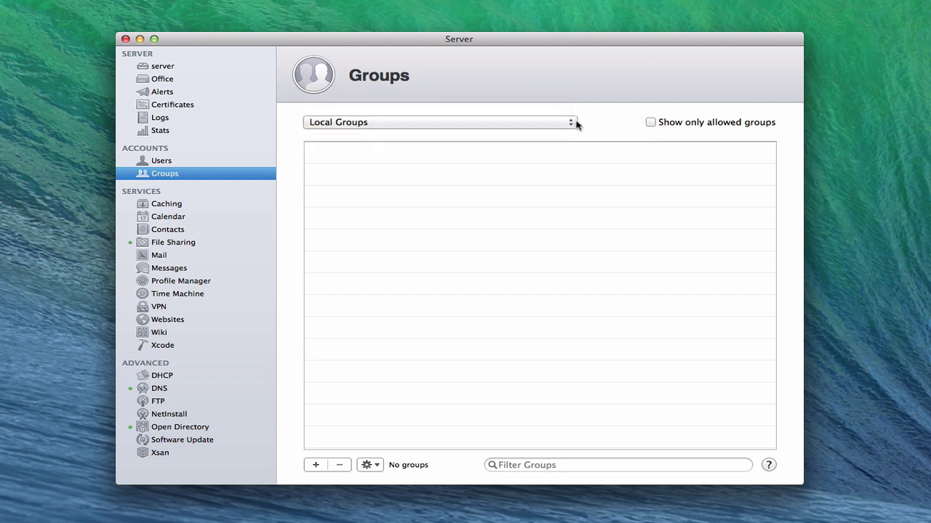
left_click(571, 124)
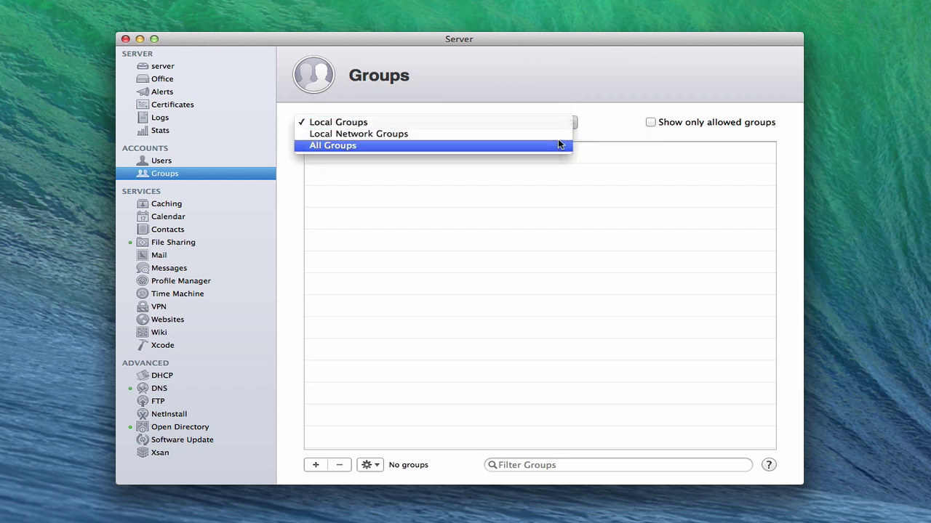
left_click(560, 145)
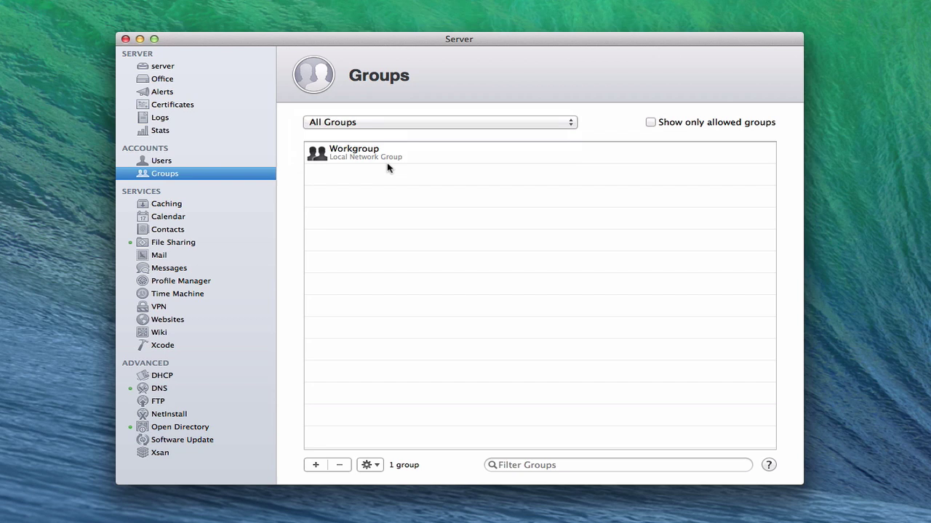
left_click(329, 153)
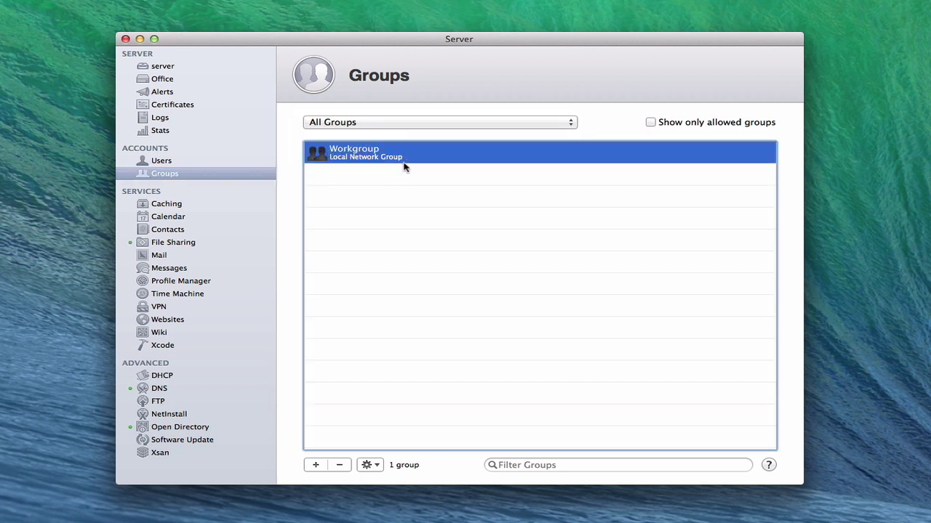
Open Workgroup's details to review its members and group services.
double_click(317, 158)
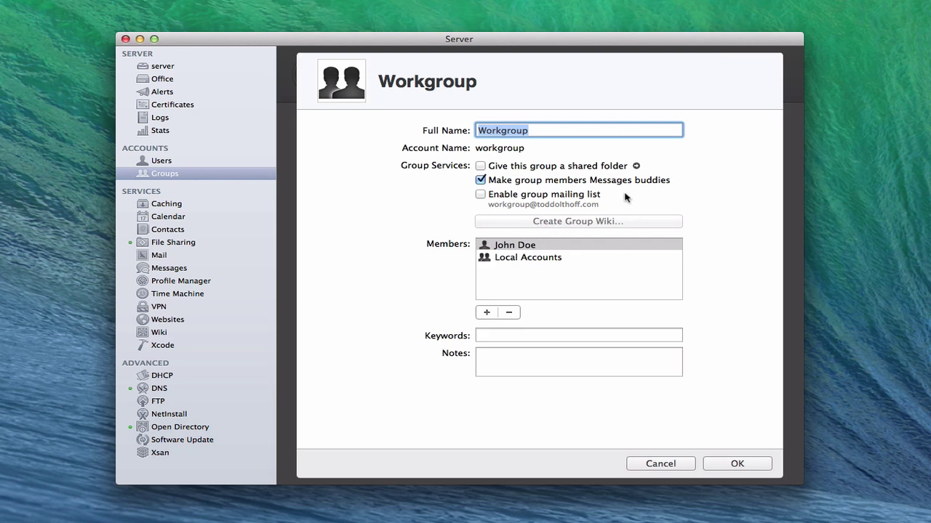
Discard an empty new member entry, close Workgroup's details unsaved, and reselect Workgroup.
left_click(485, 316)
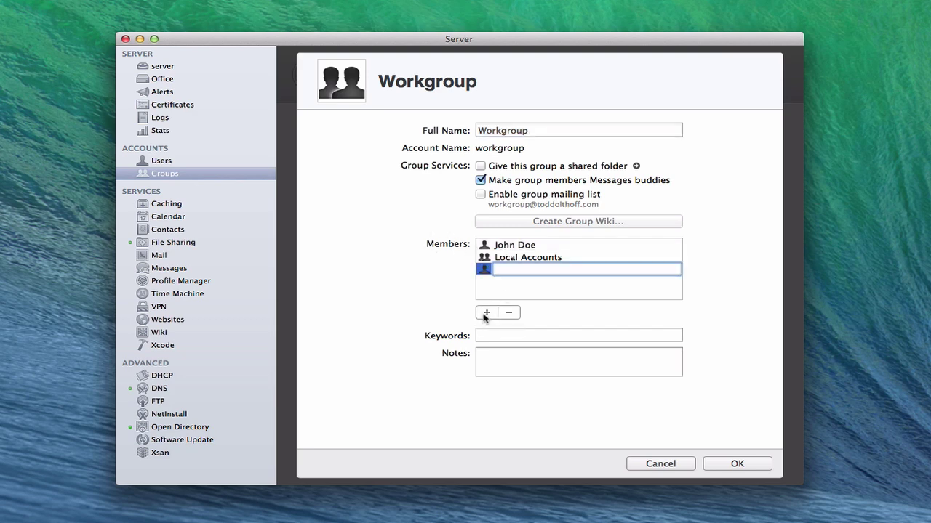
left_click(480, 266)
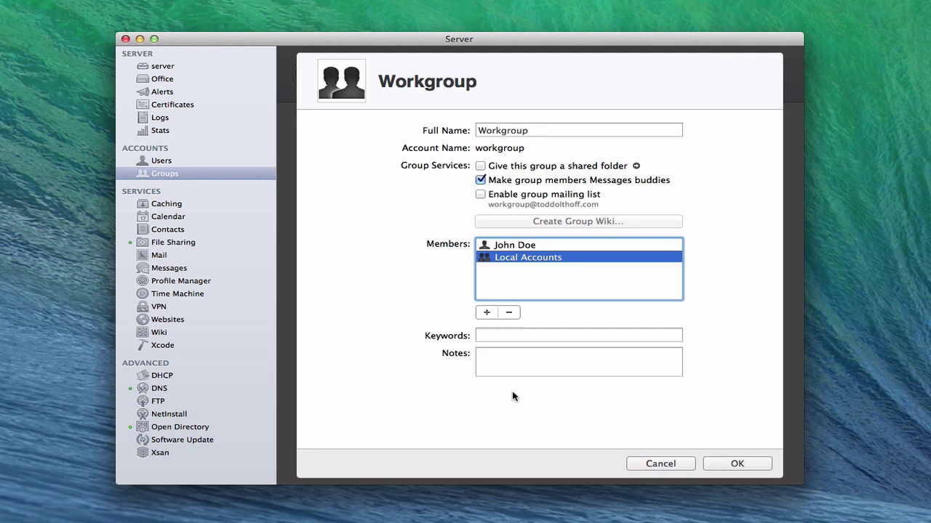
left_click(658, 464)
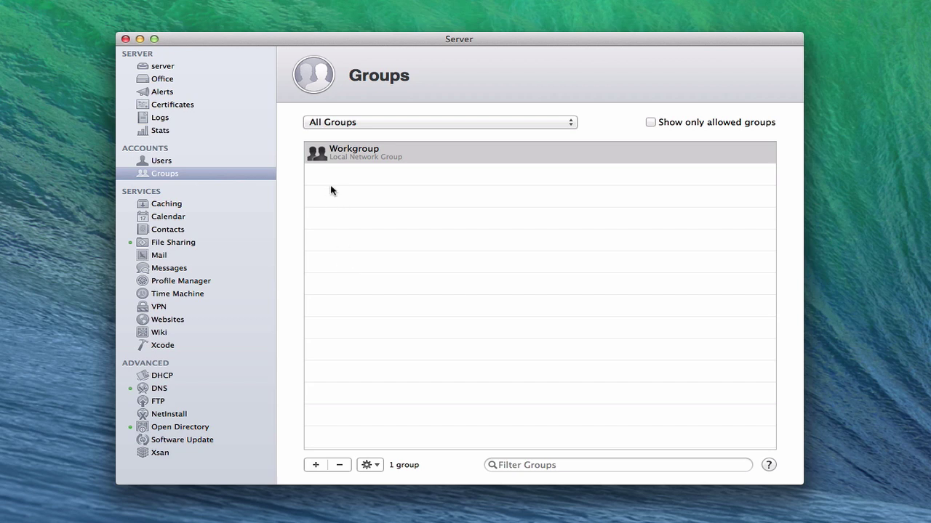
left_click(319, 154)
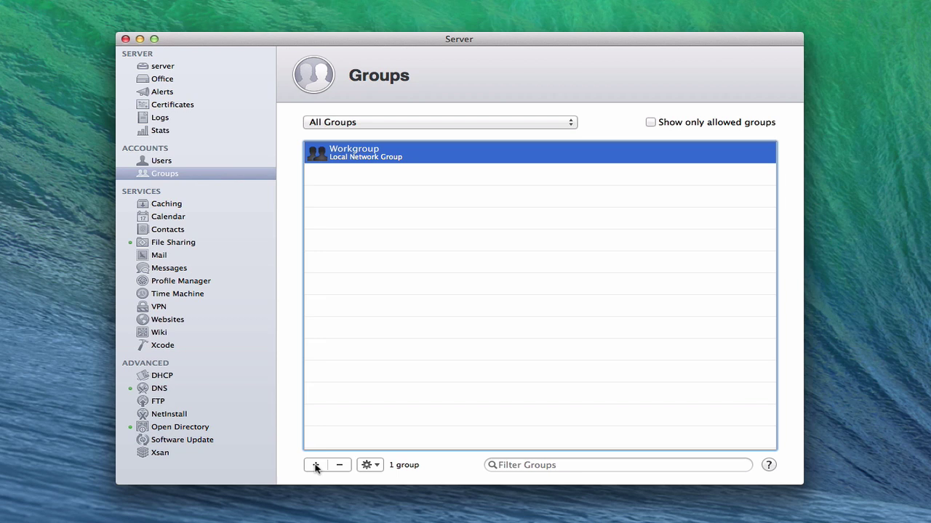
left_click(377, 466)
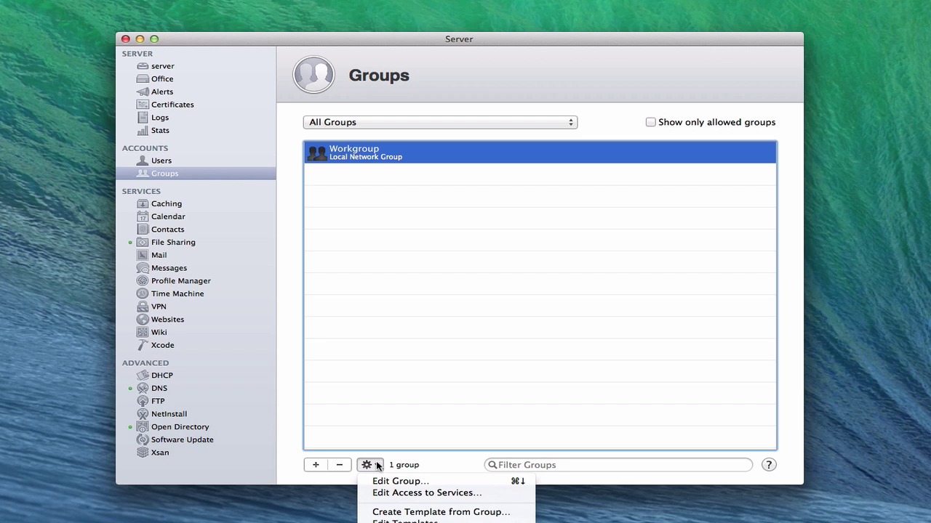
left_click(416, 494)
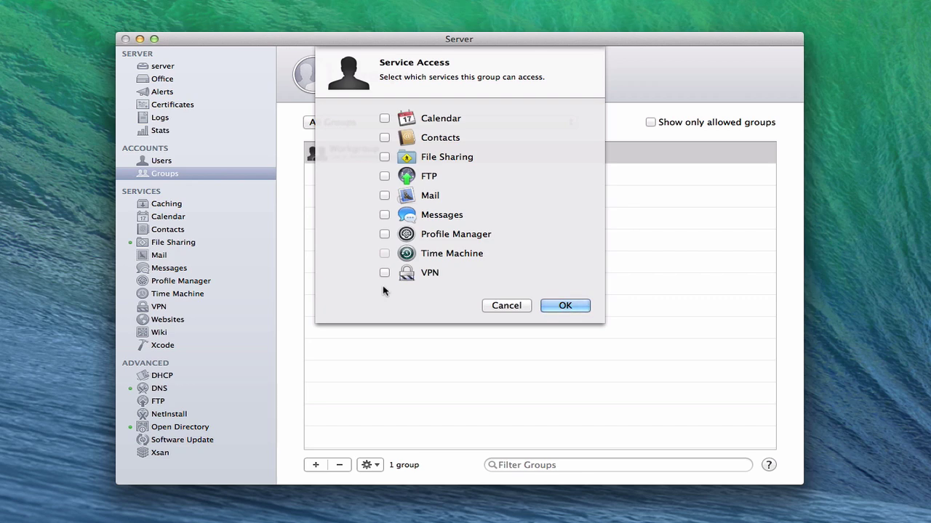
Dismiss service access and the group actions menu unchanged, then return to Users.
left_click(502, 305)
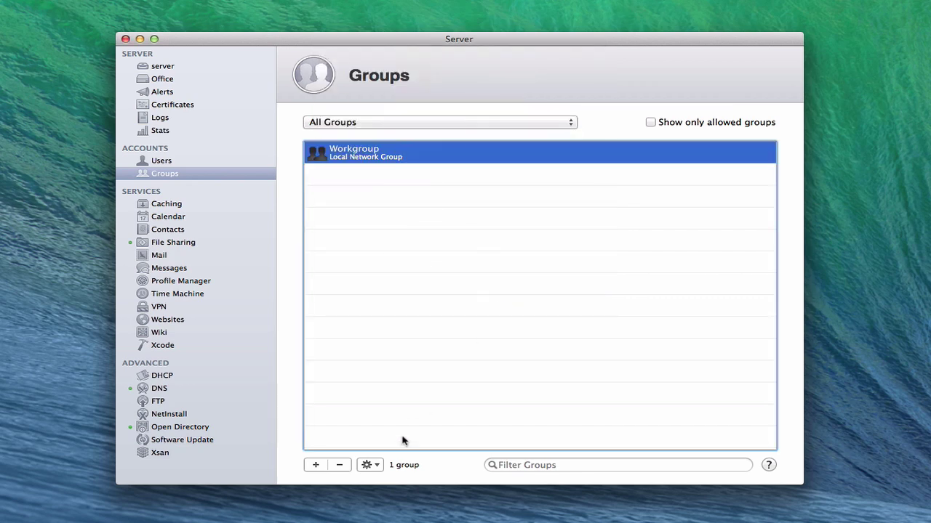
left_click(377, 465)
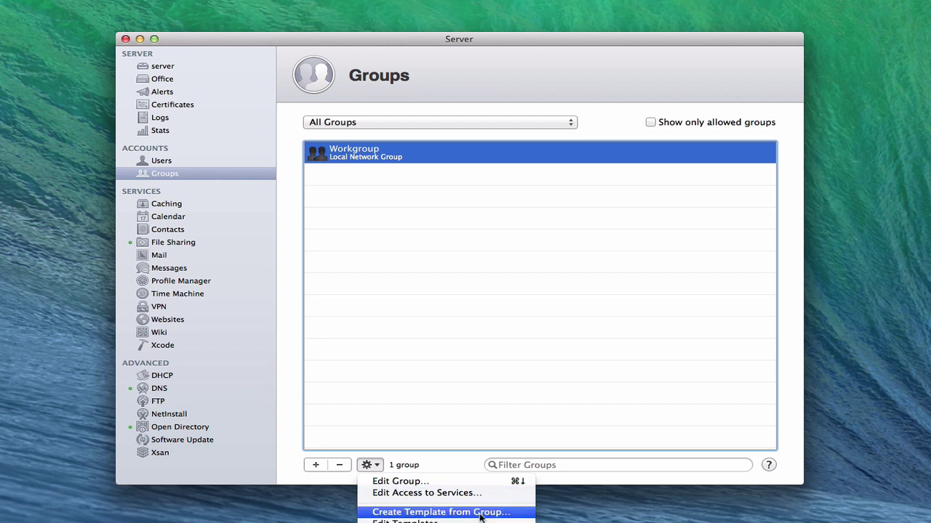
left_click(472, 292)
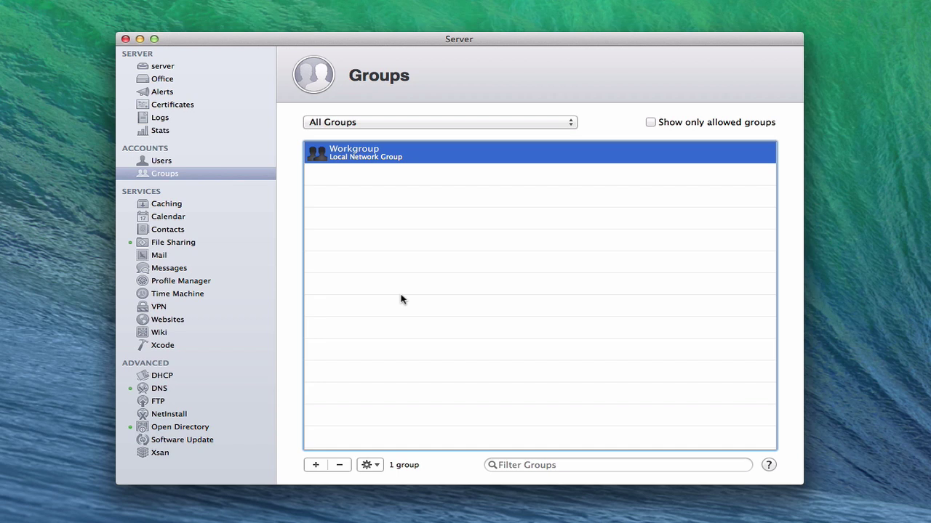
left_click(163, 162)
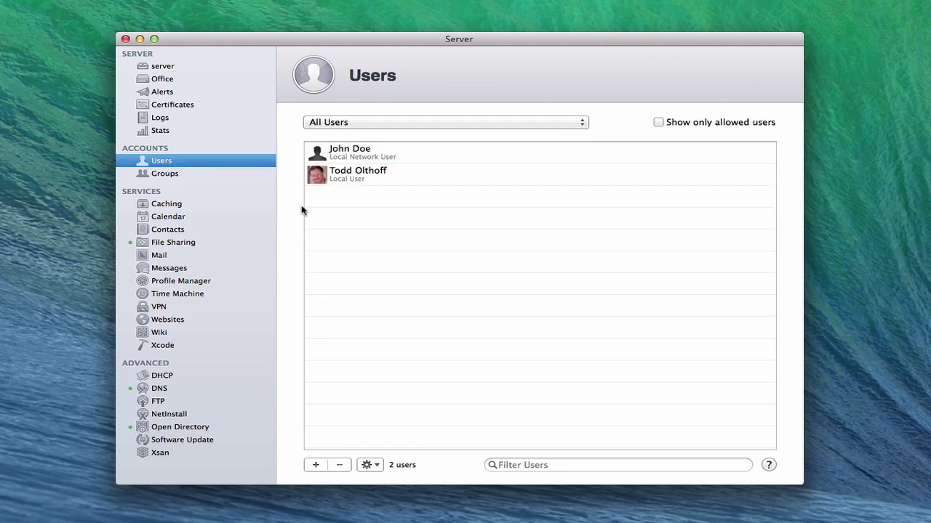